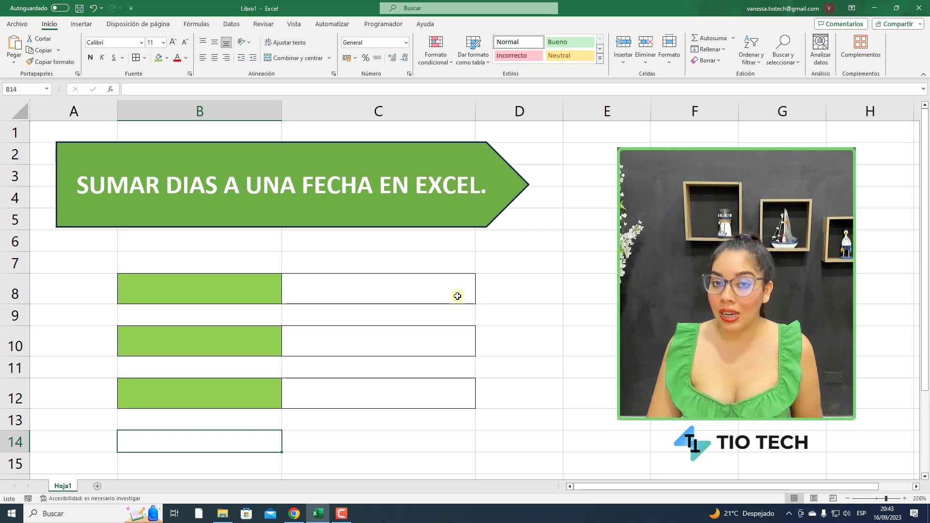
Label the green cells B8, B10 and B12 as "Fecha de inicio", "Días a sumar" and "Fecha final"
left_click(174, 283)
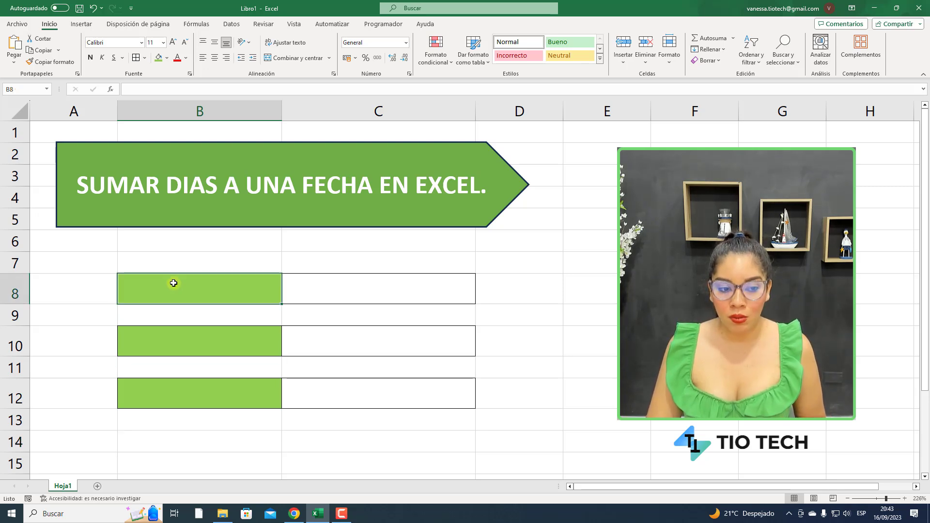
type("Fecha de inicio")
left_click(199, 338)
type("Días a sumar")
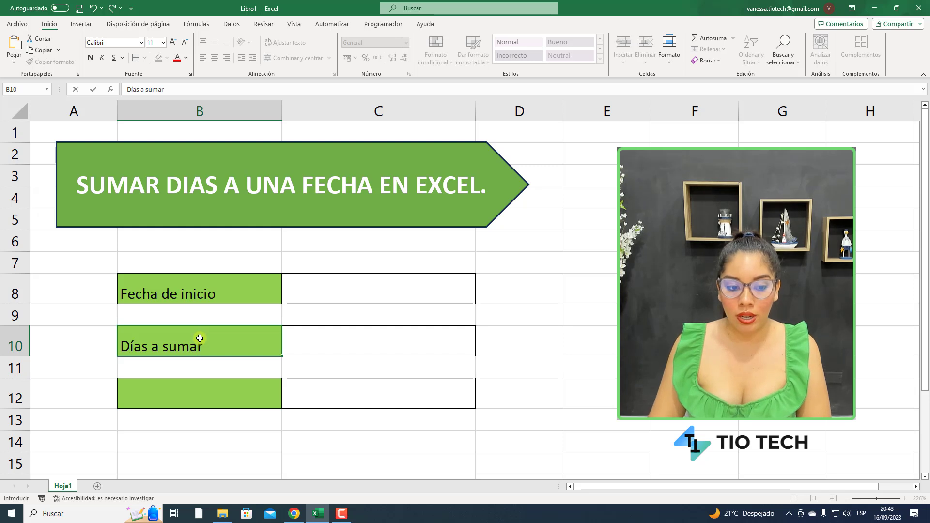
left_click(196, 393)
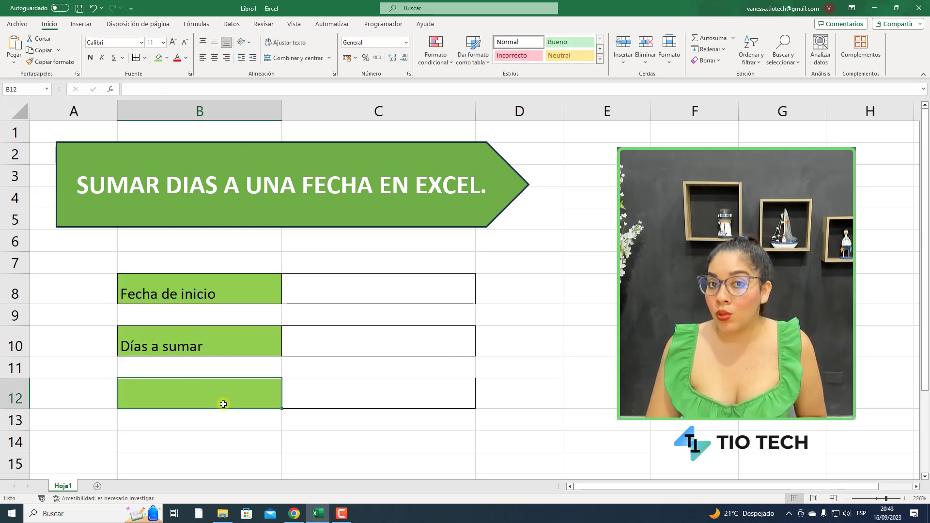
type("Fe")
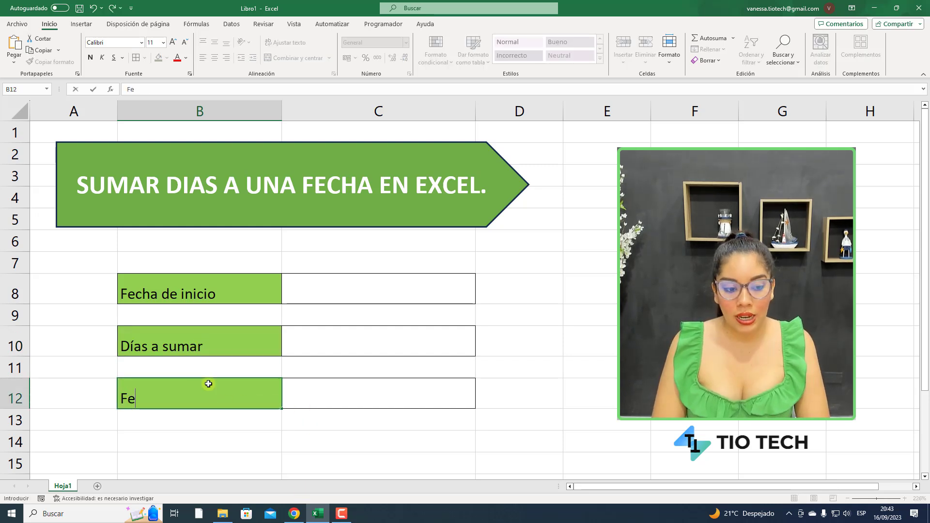
type("cha final")
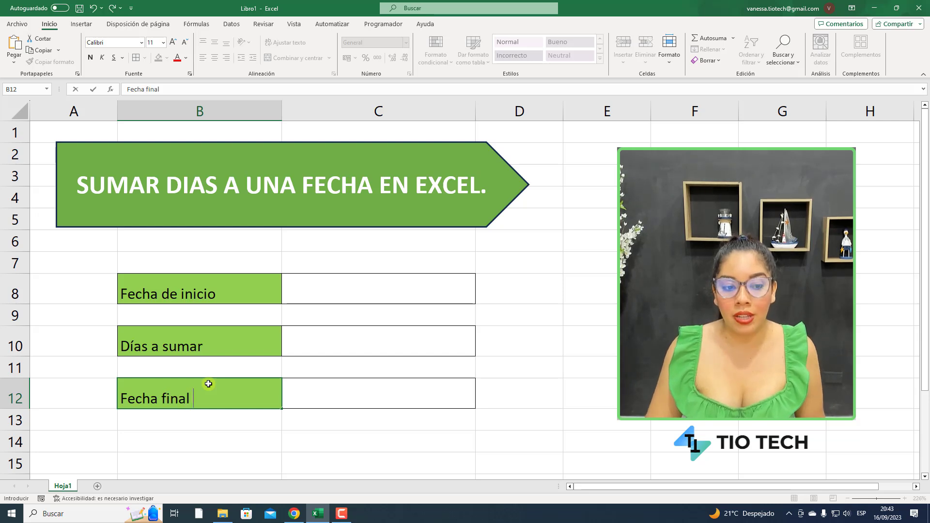
Enlarge the labels in B8:B12 to font size 14 and align them vertically to the middle
left_click_drag(218, 295, 225, 394)
left_click(173, 42)
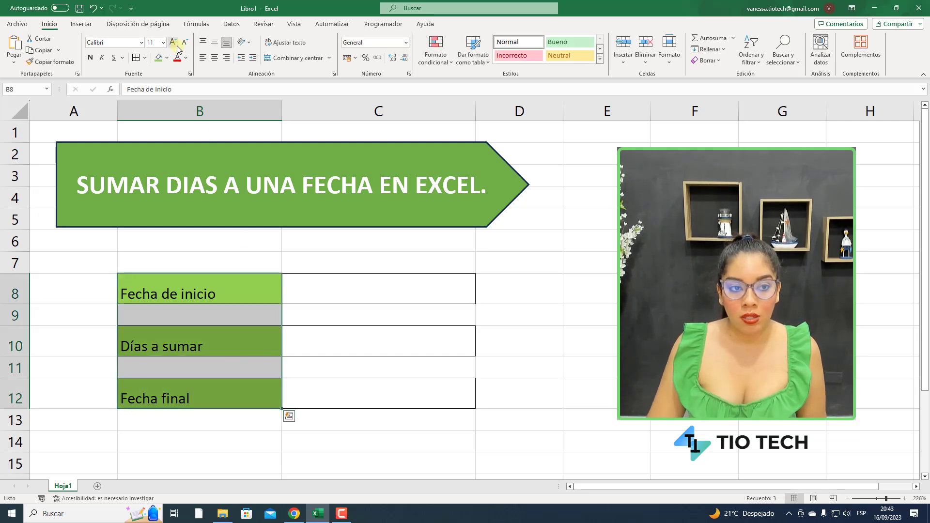
left_click(173, 42)
left_click(214, 42)
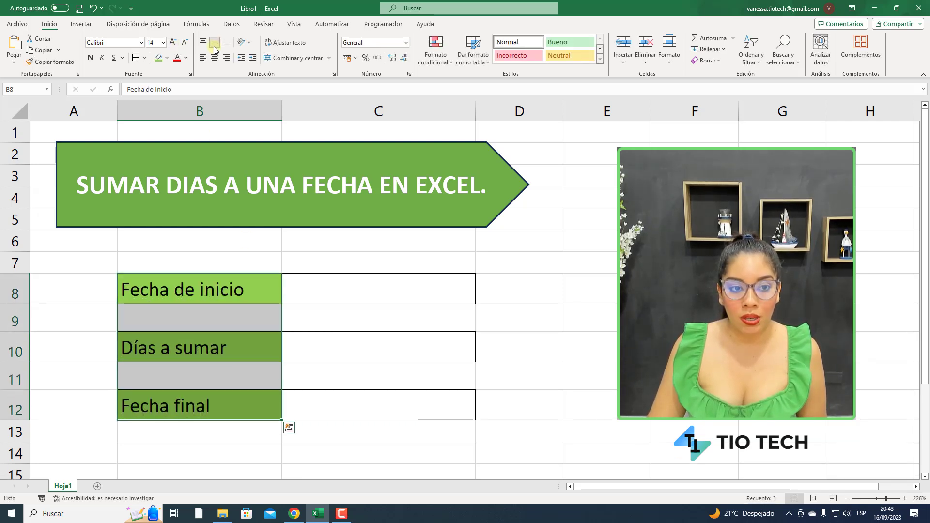
Apply the short date format (Fecha corta) to the start date cell C8 and the final date cell C12
left_click(349, 286)
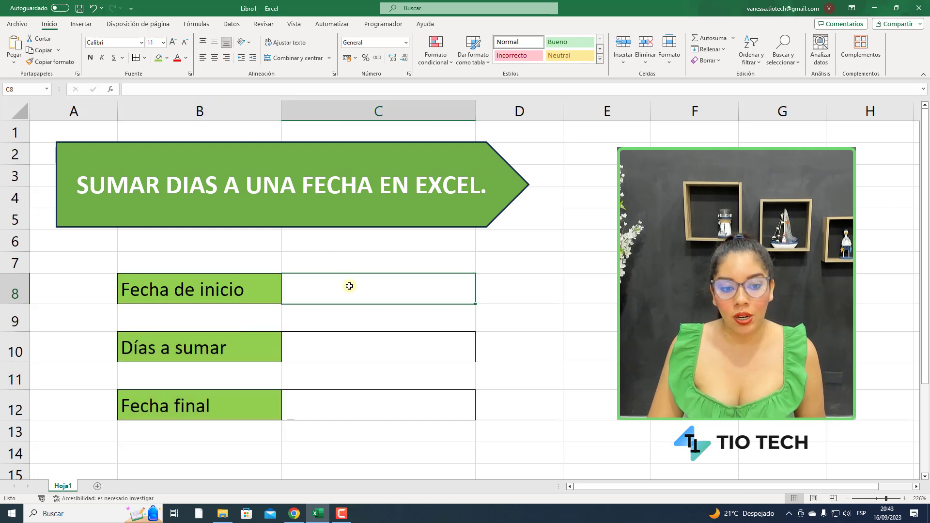
left_click(406, 43)
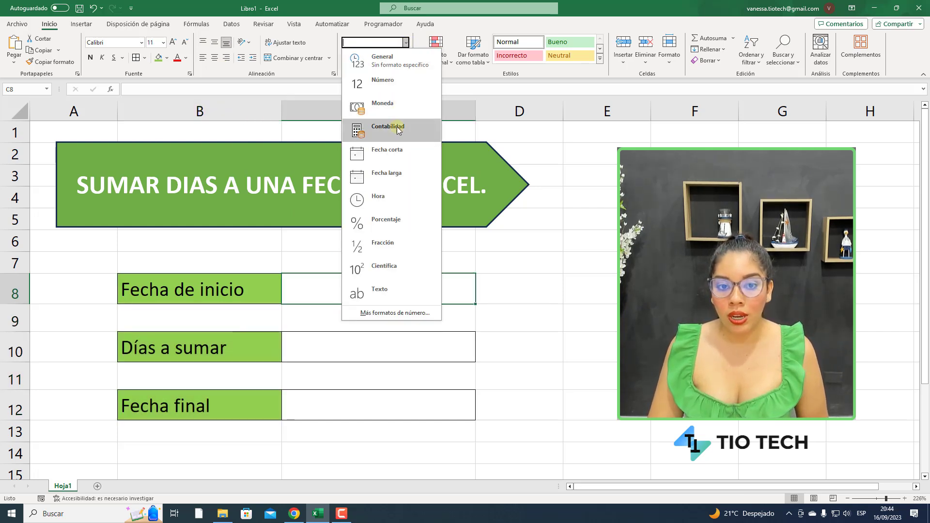
left_click(398, 155)
left_click(386, 353)
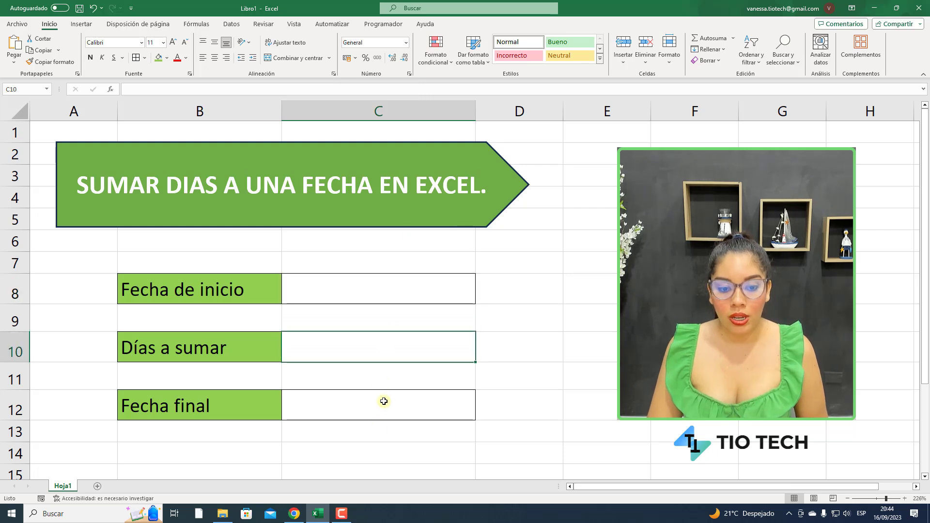
left_click(384, 404)
left_click(405, 42)
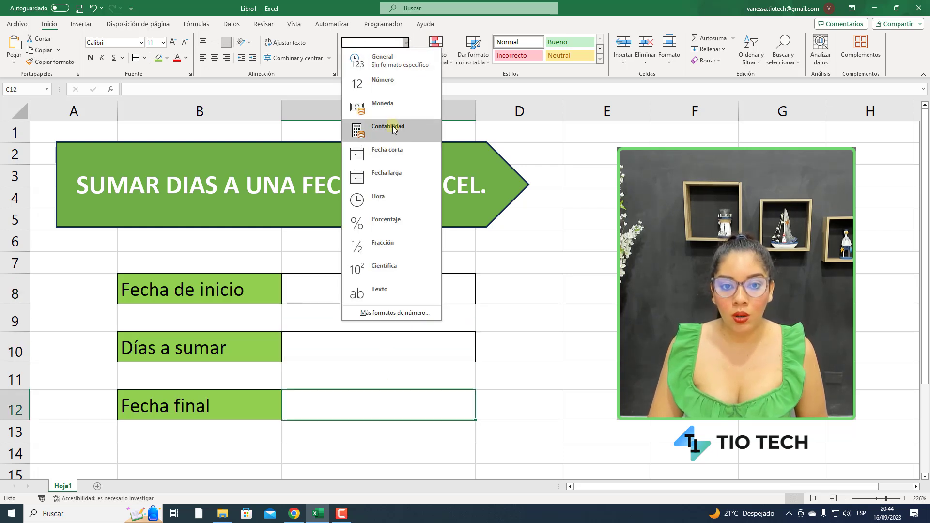
left_click(383, 154)
Enter 16/09/2023, centred horizontally, in C8 as the start date and 7 in C10 as the days to add
left_click(348, 284)
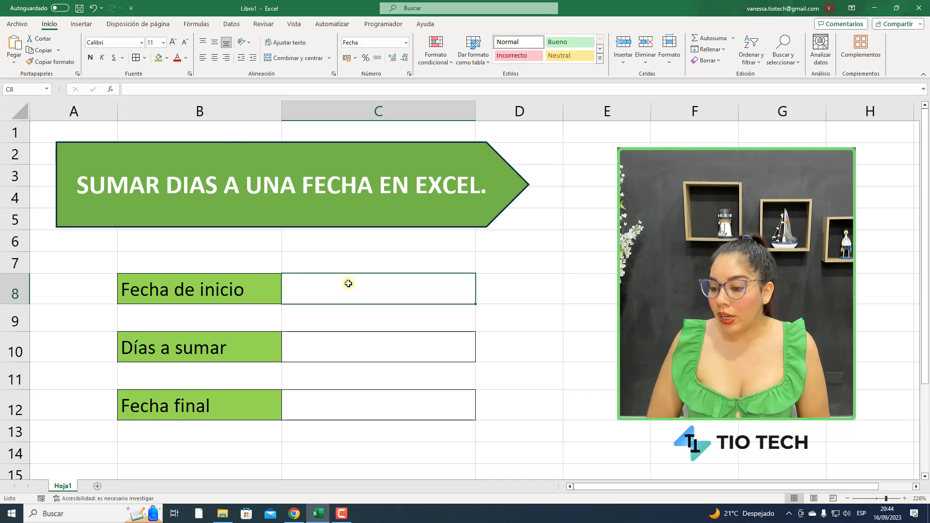
type("16")
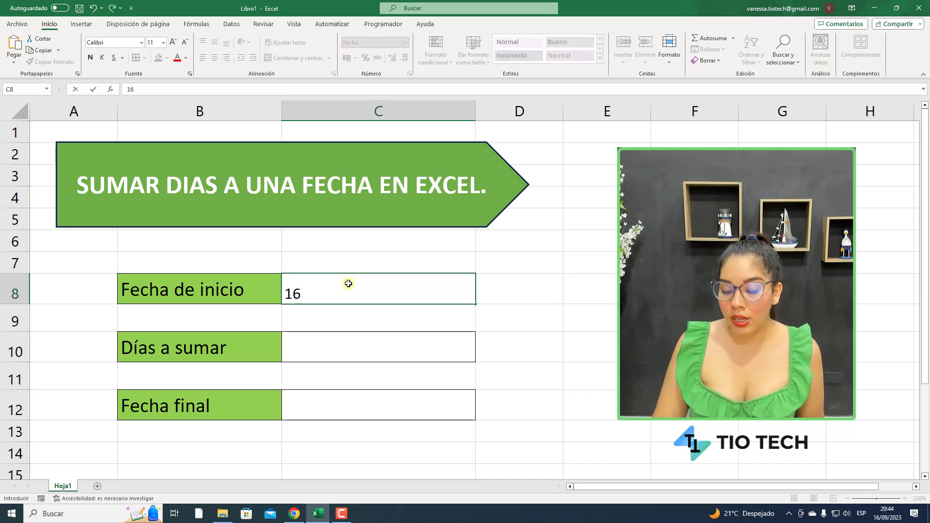
type("/09/2023")
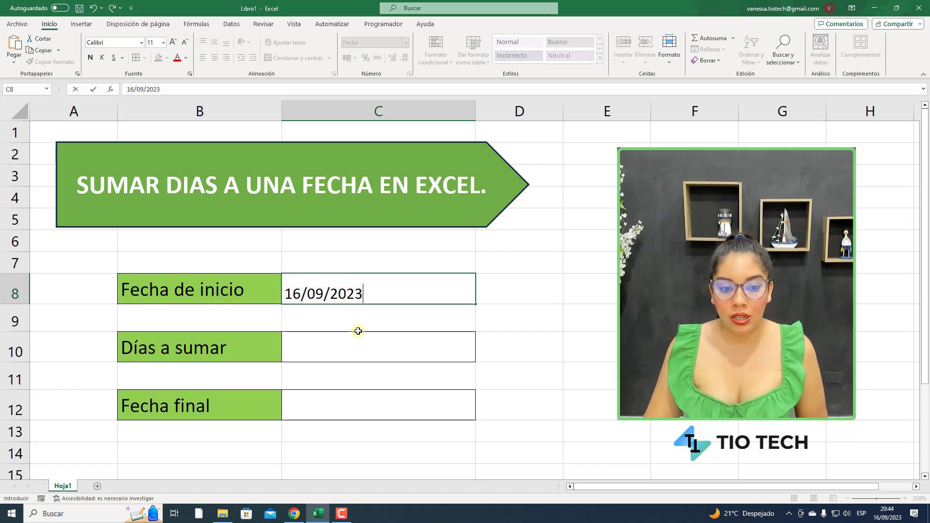
key("Return")
left_click(397, 286)
left_click(216, 58)
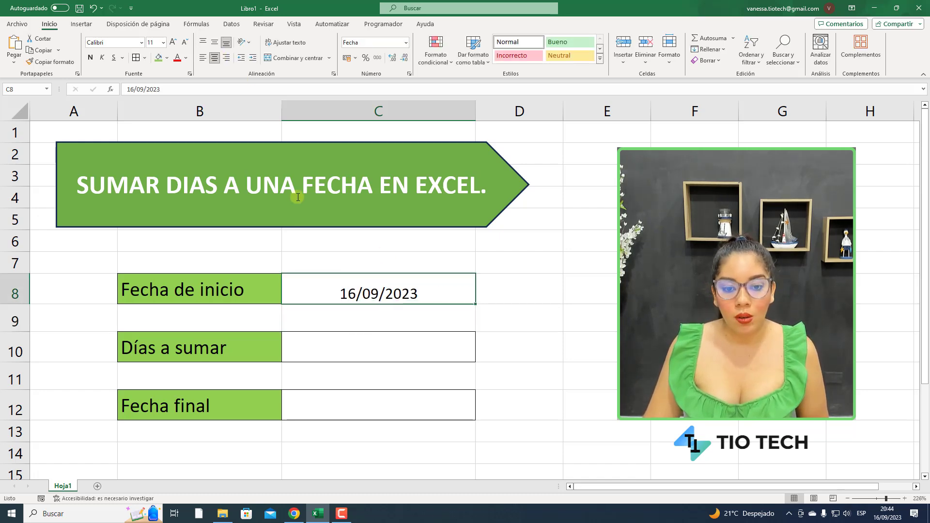
left_click(400, 351)
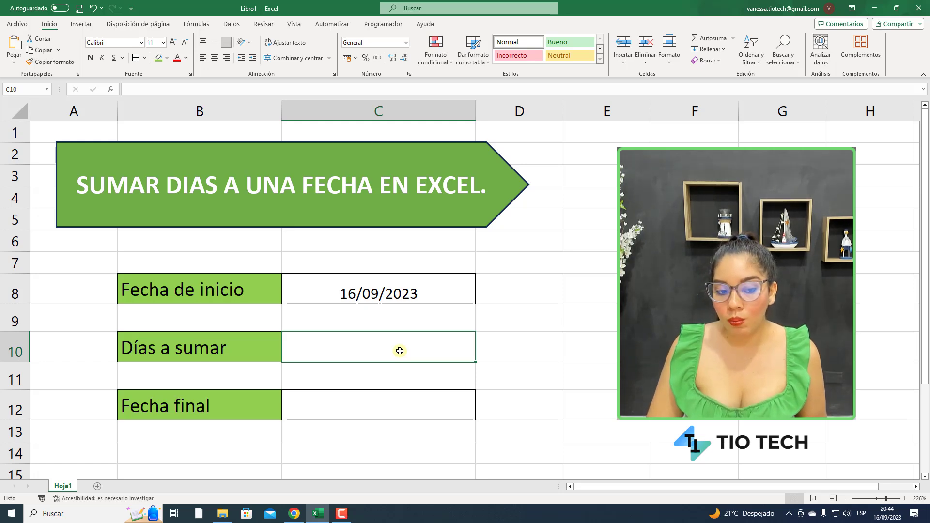
type("7")
Begin a FECHA formula in C12 whose year argument is año(C8), taken from the start date
left_click(387, 407)
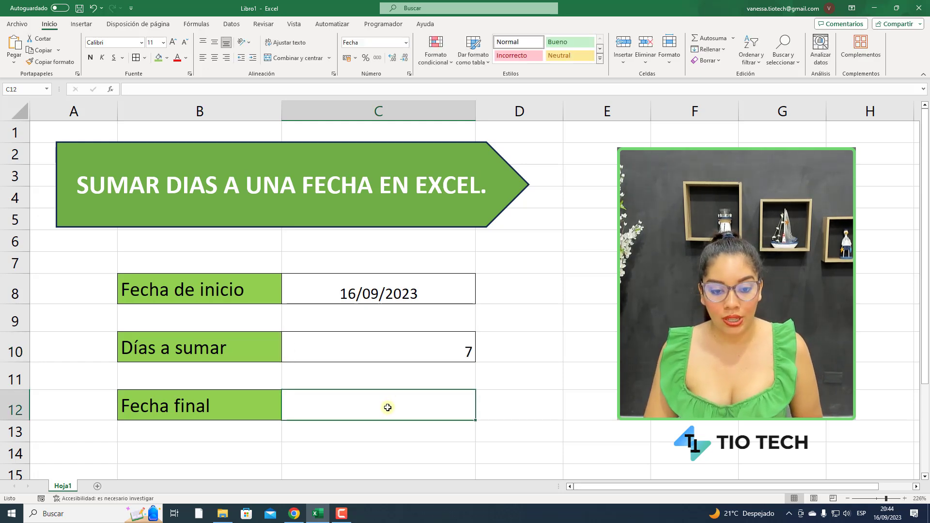
type("=")
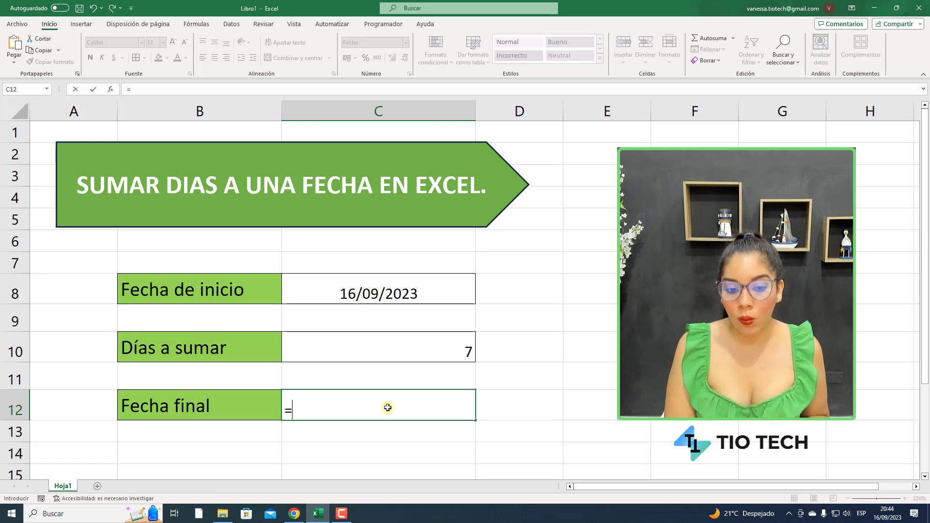
type("fecha")
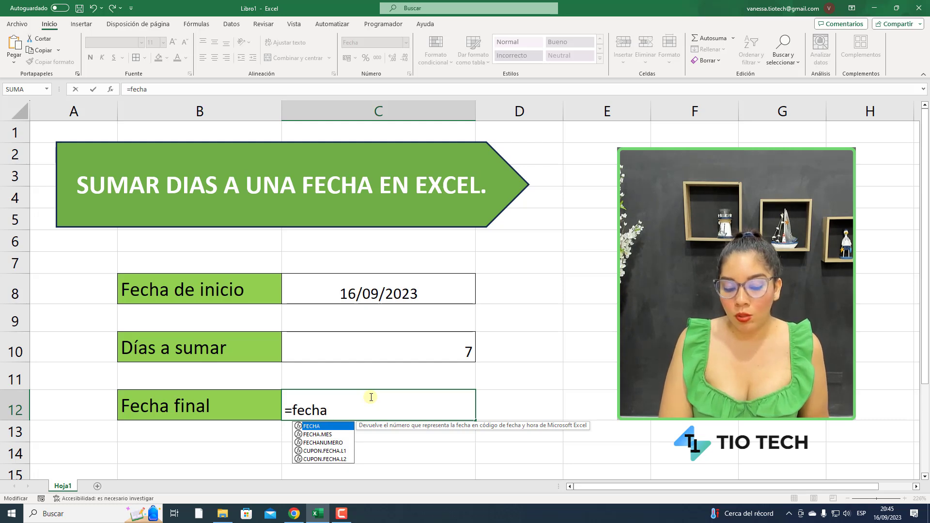
type("(")
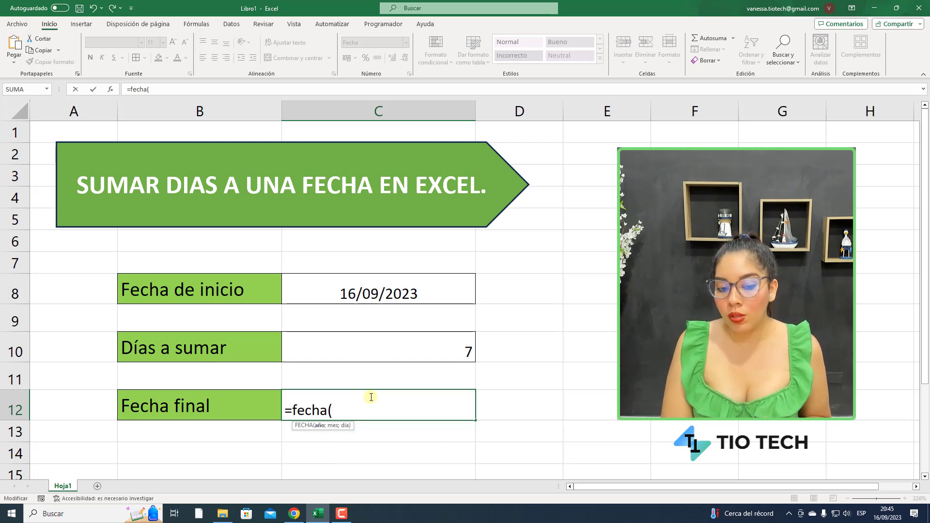
type("año")
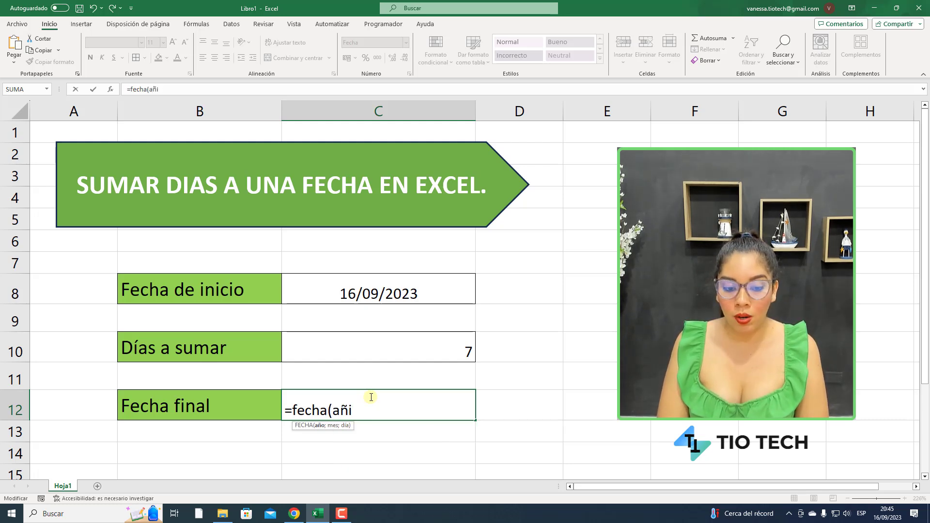
type("(")
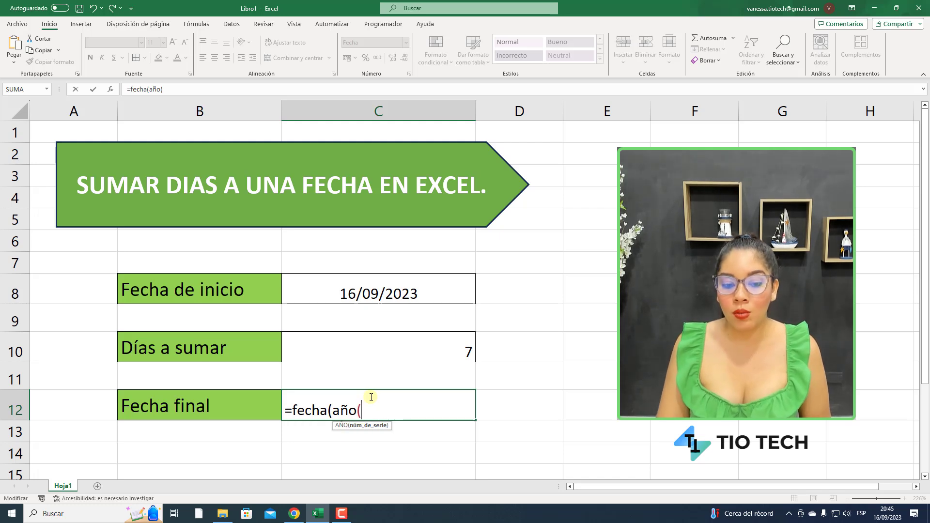
left_click(341, 301)
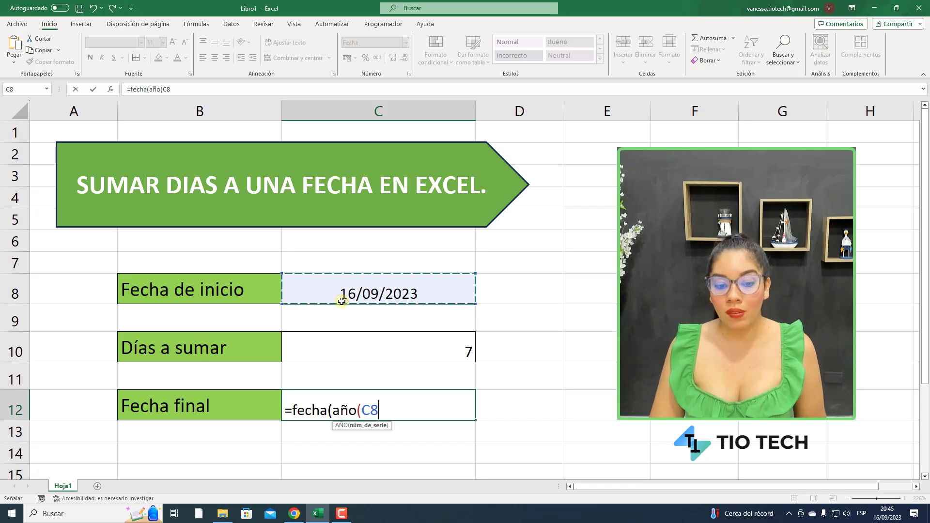
type(")")
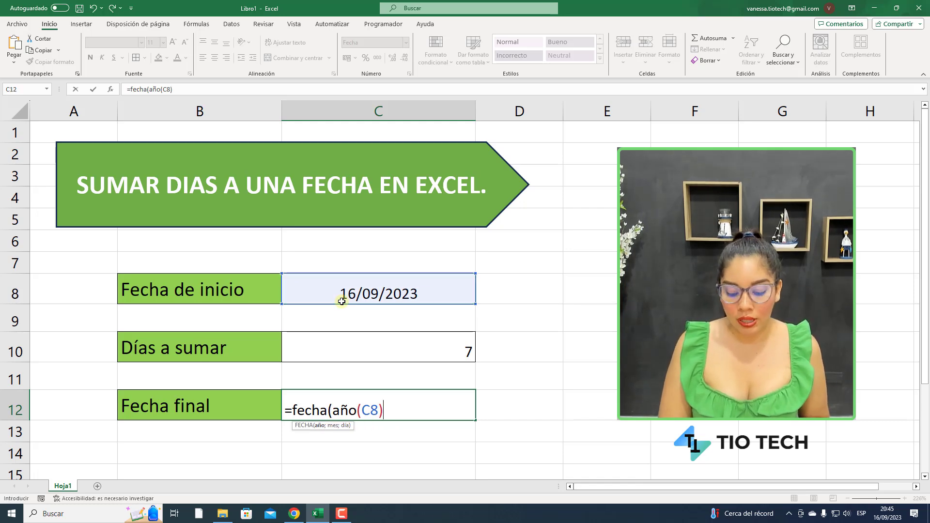
Complete the C12 formula with mes(C8) as the month and dia(C8)+C10 as the day, giving =fecha(año(C8);mes(C8);dia(C8)+C10)
type(";me")
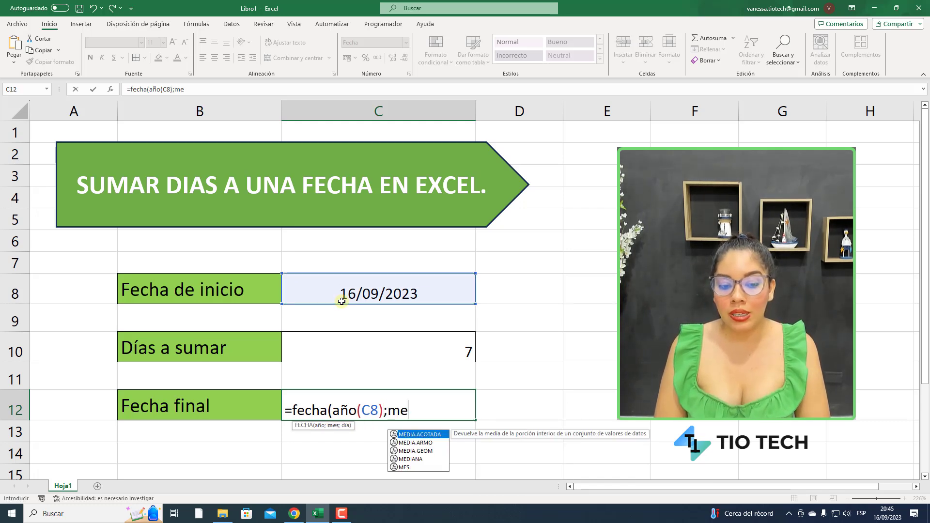
type("s(")
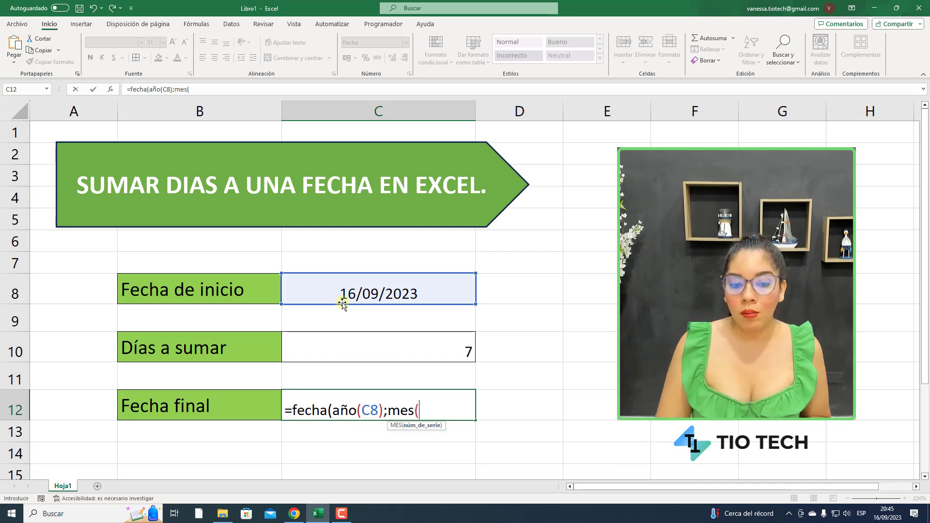
left_click(349, 293)
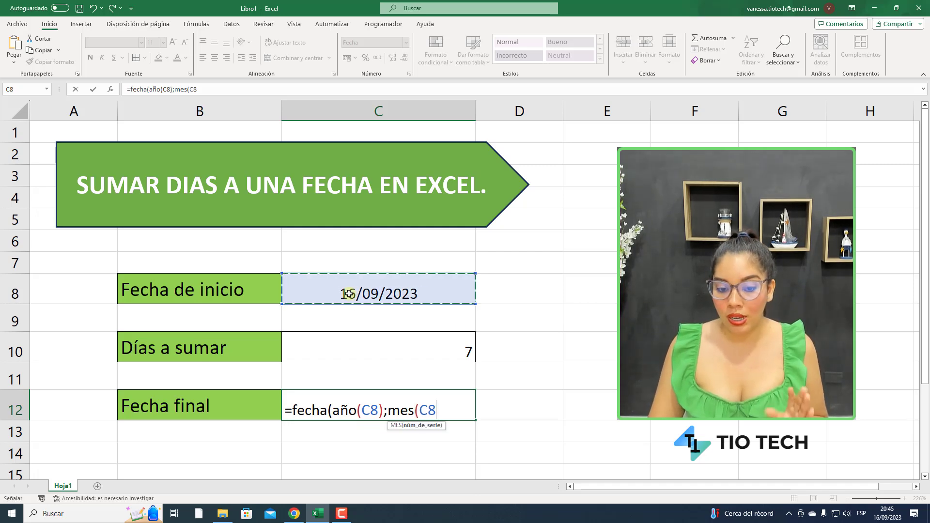
type(")")
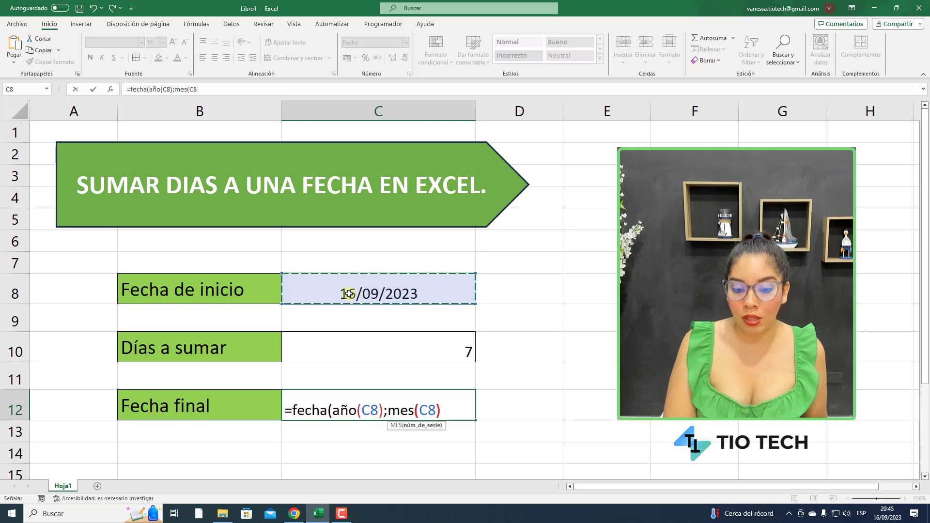
type(";dia")
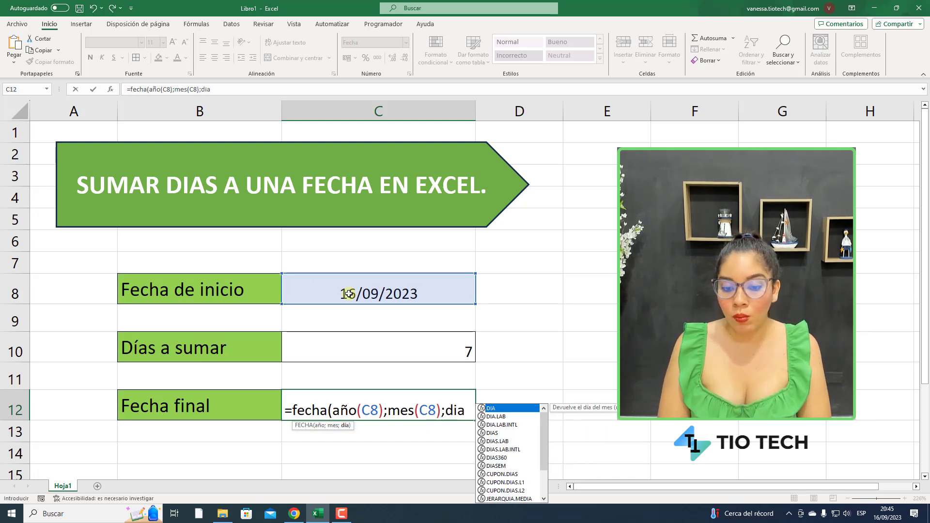
type("(")
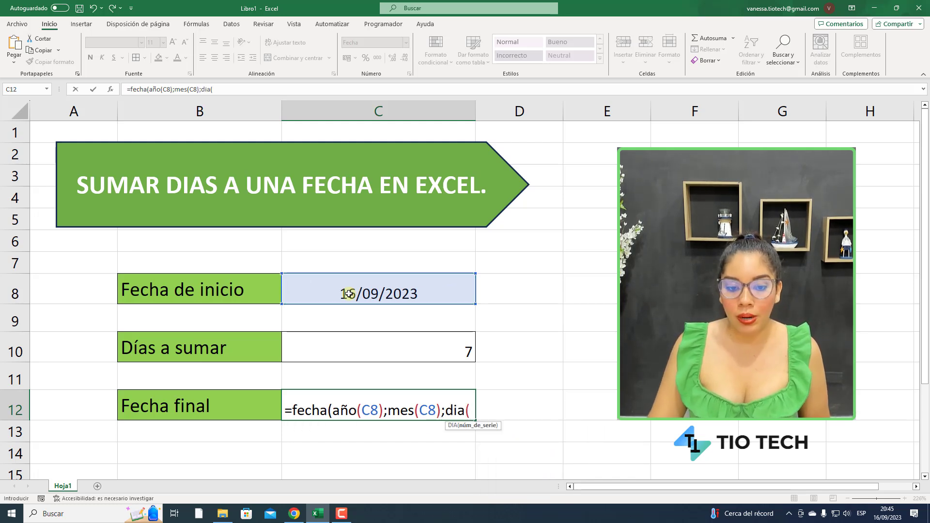
left_click(350, 293)
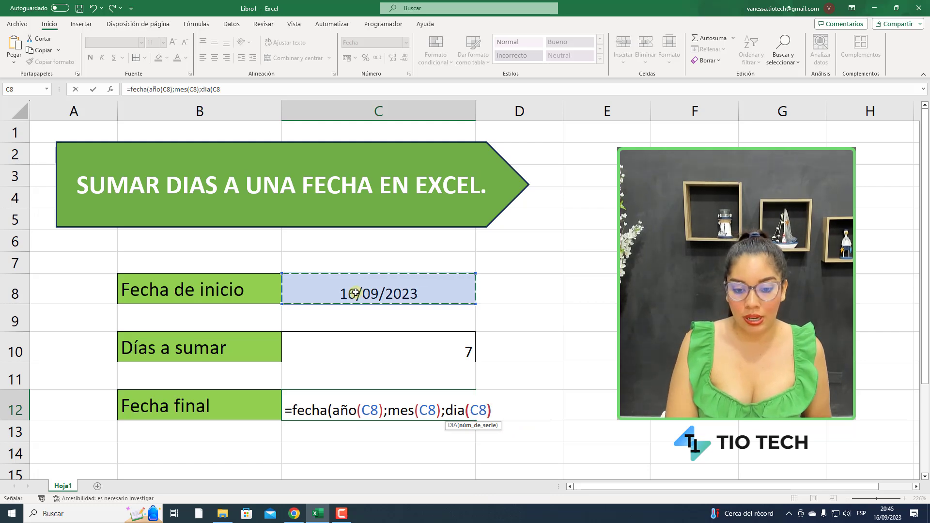
type(")+")
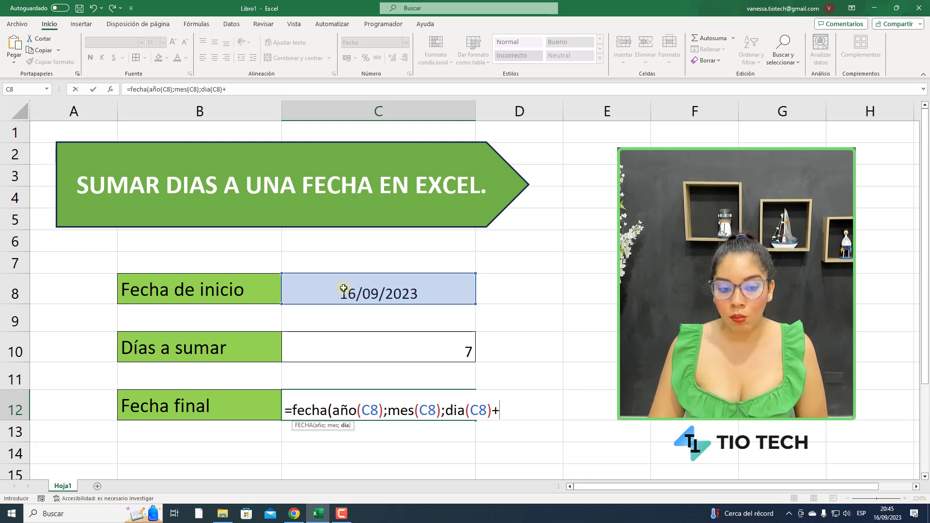
left_click(335, 336)
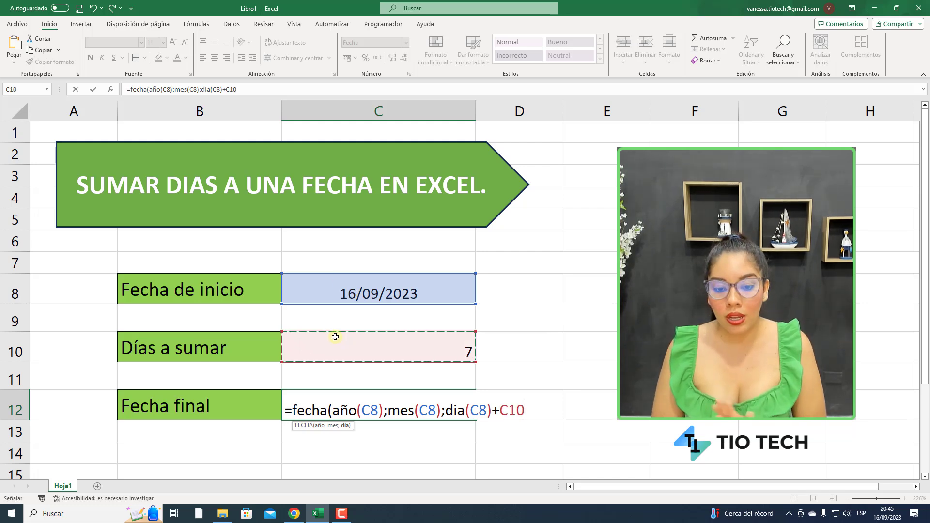
type(")")
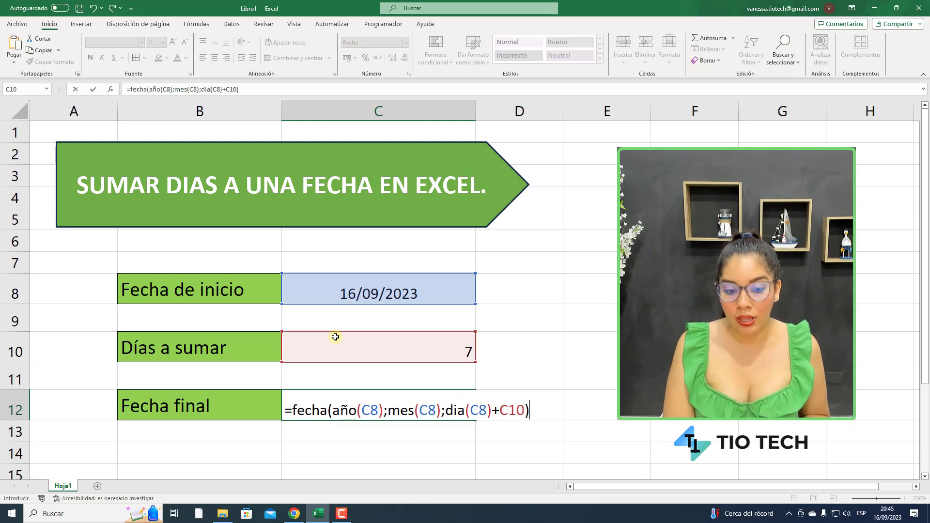
key("Return")
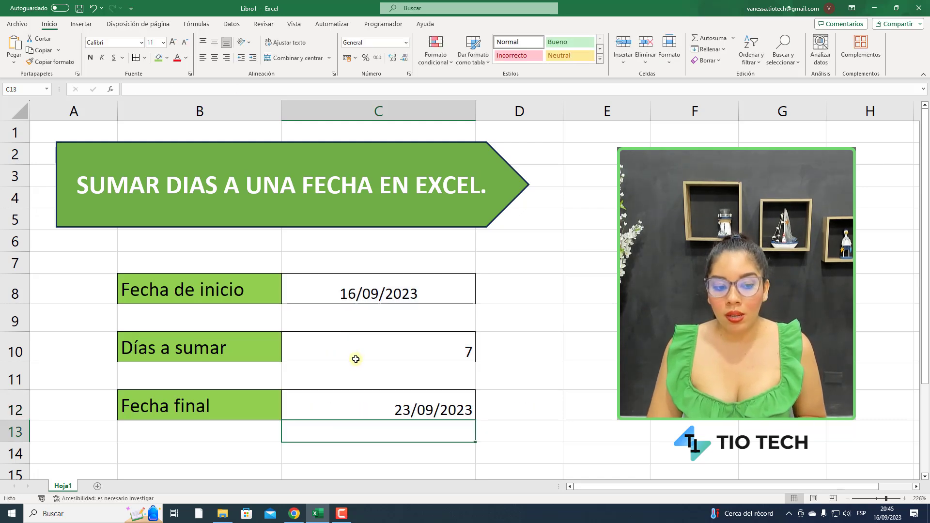
Try the final date formula with 10 and 15 as the days to add in C10
left_click(369, 302)
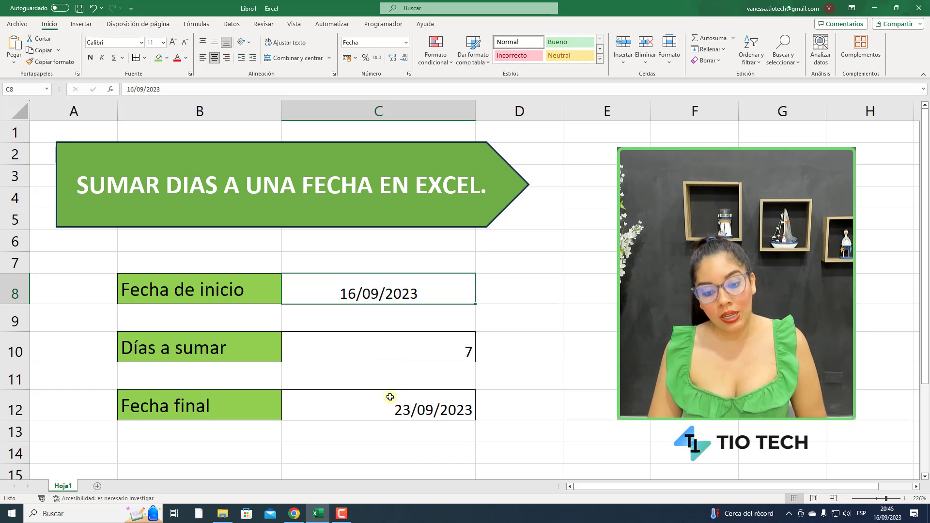
left_click(411, 407)
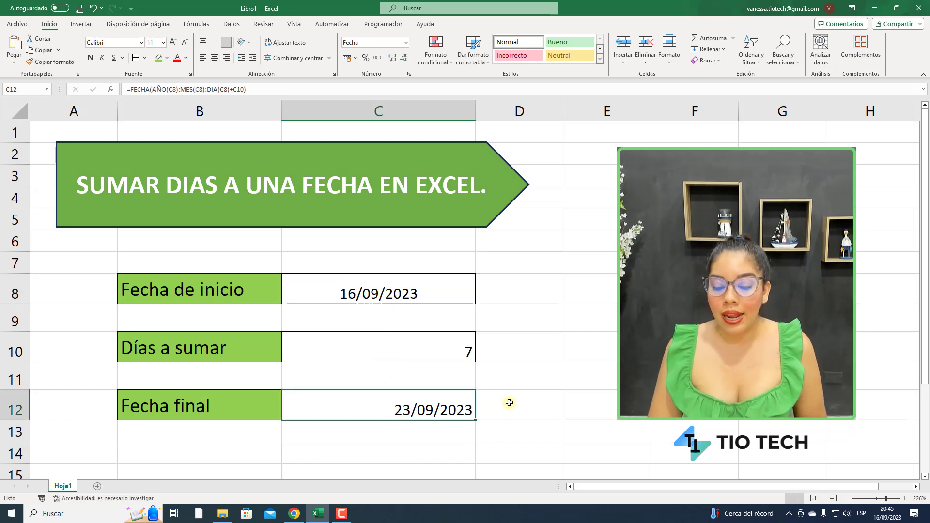
left_click(461, 350)
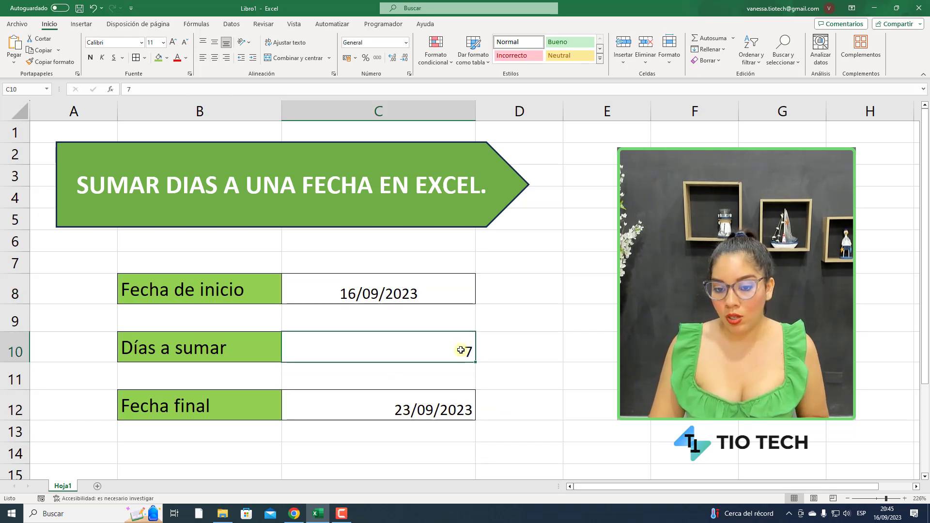
type("10")
left_click(483, 376)
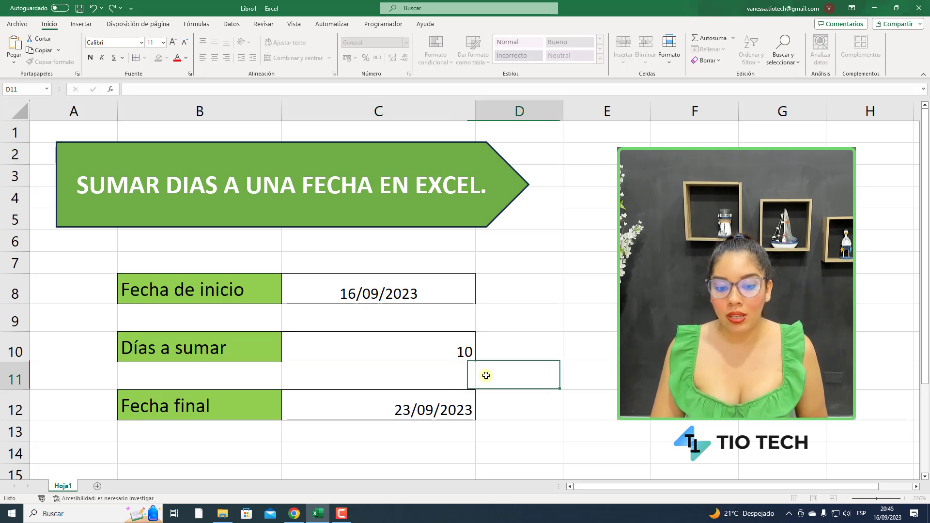
left_click(449, 347)
type("1")
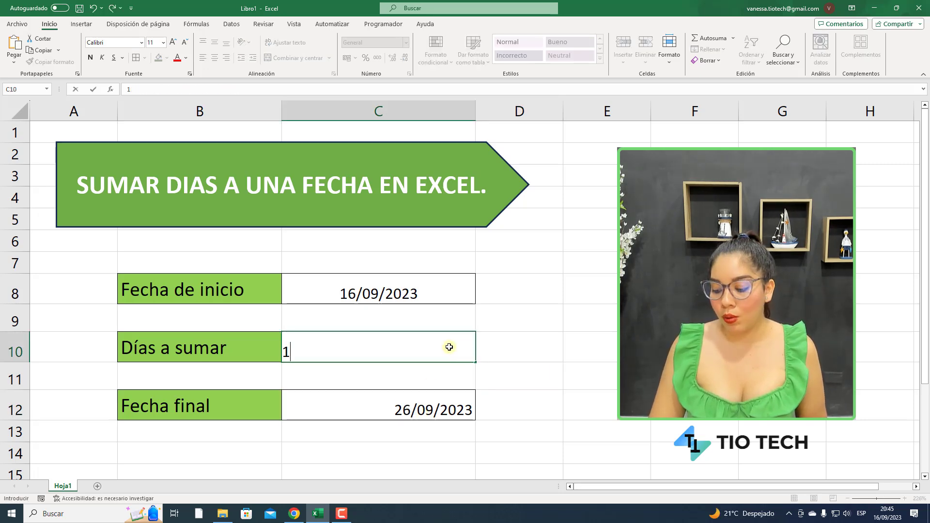
type("5")
left_click(488, 364)
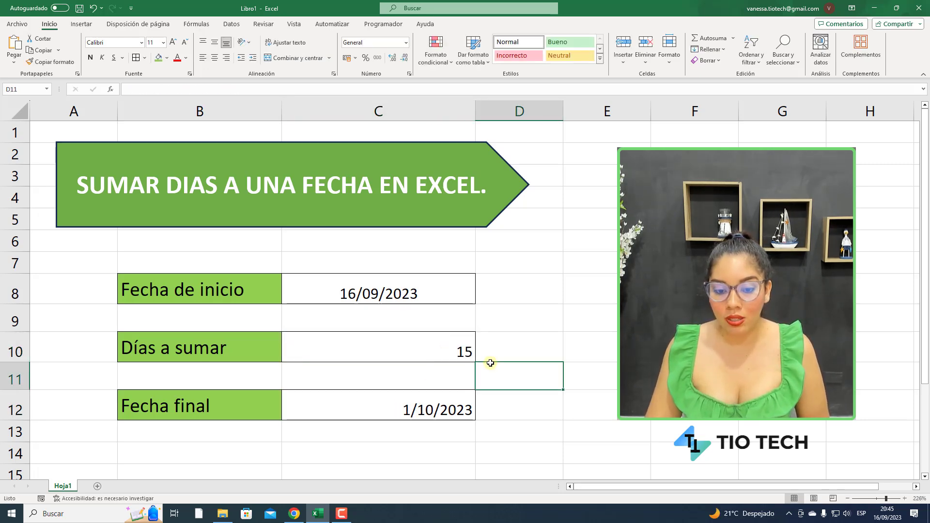
Set the days to add in C10 to 60 and select the final date cell C12
left_click(423, 360)
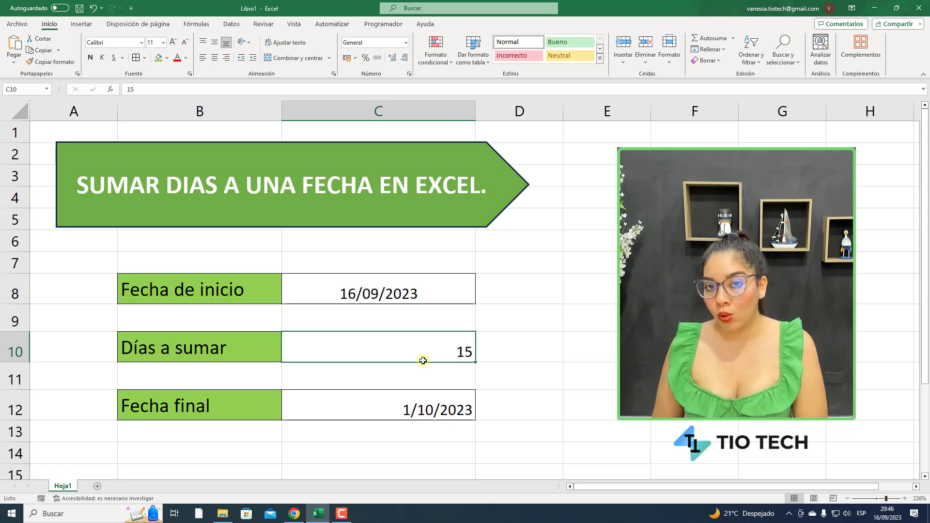
type("60")
left_click(508, 364)
left_click(445, 410)
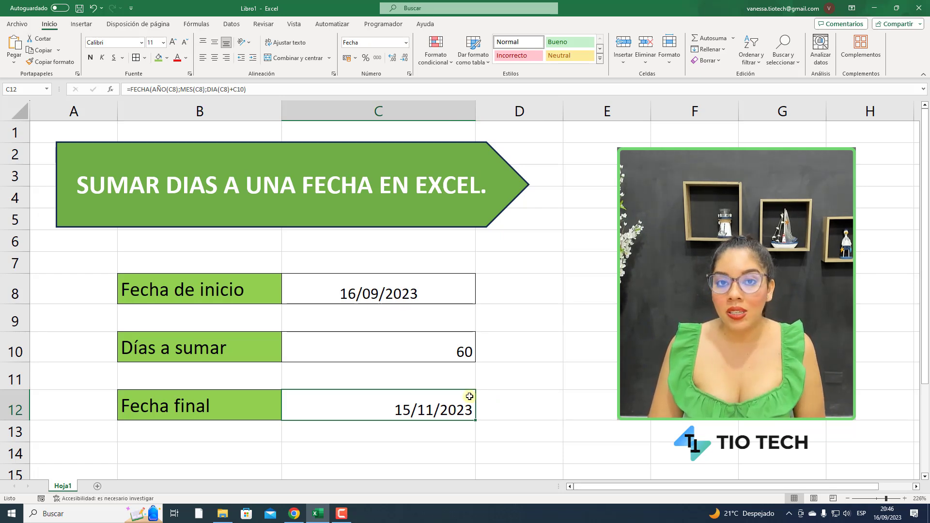
Change the label in B10 to "Días a restar"
left_click(417, 349)
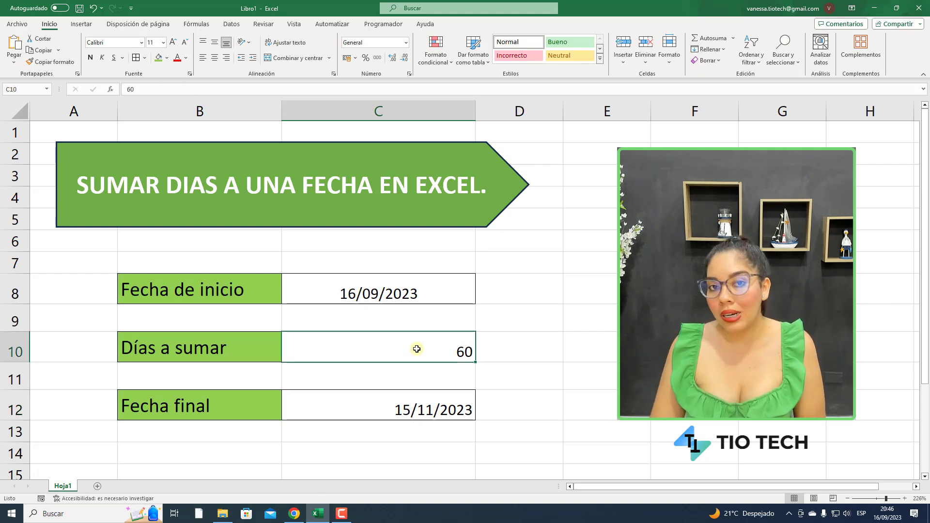
double_click(262, 352)
left_click_drag(240, 348, 188, 349)
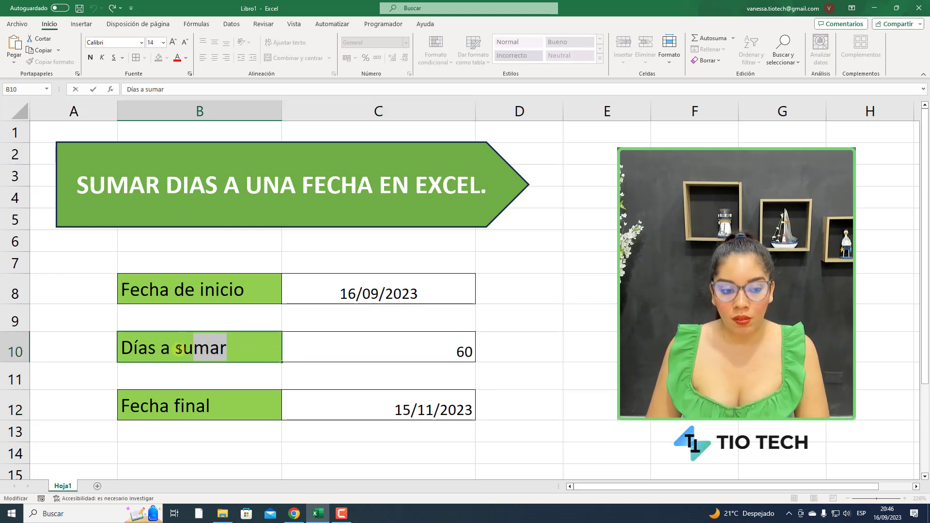
key("BackSpace")
key("BackSpace")
key("BackSpace")
type("restar")
left_click(425, 407)
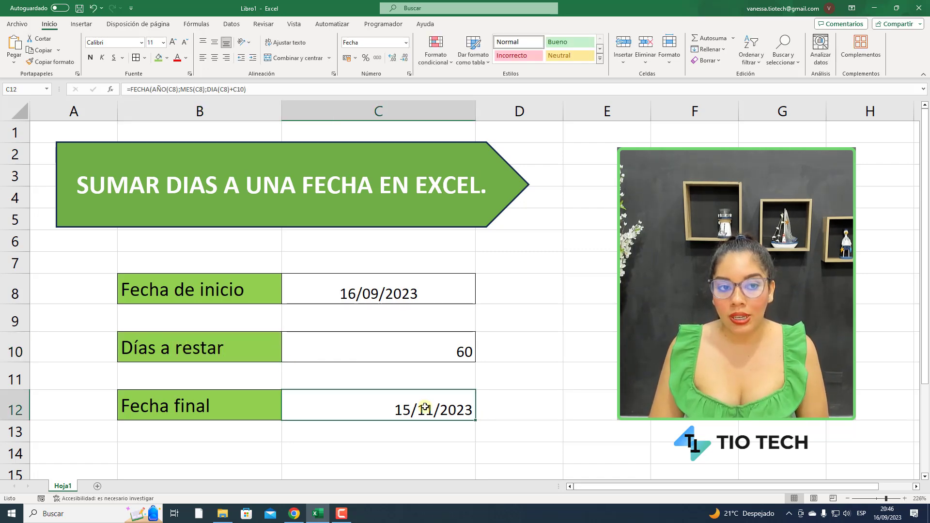
Change the C12 formula to subtract the days, giving =FECHA(AÑO(C8);MES(C8);DIA(C8)-C10)
double_click(425, 407)
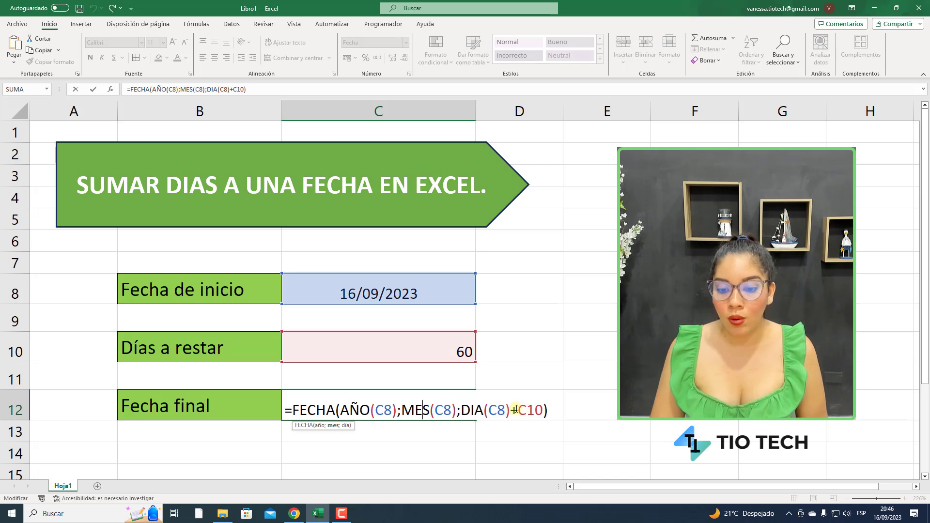
key("BackSpace")
type("-")
key("Return")
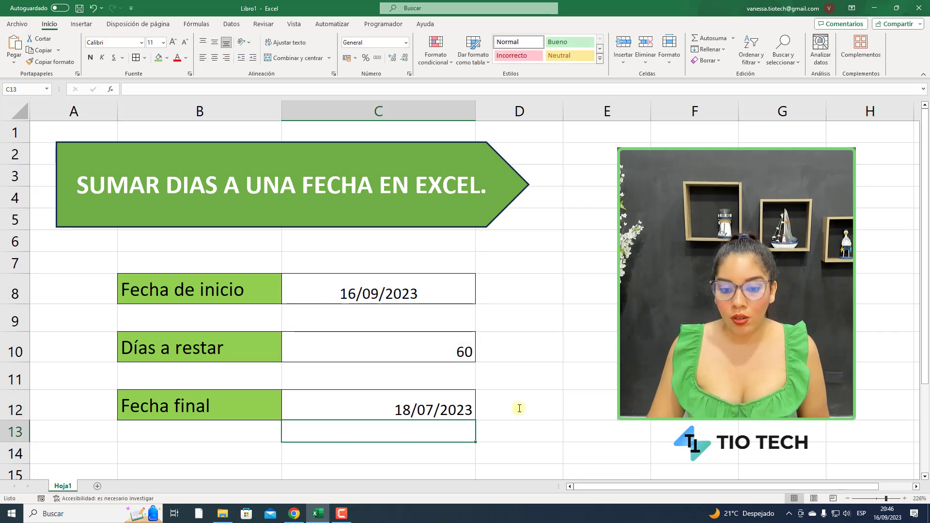
Try the subtraction formula with 10 and 16 as the days to subtract in C10
left_click(444, 343)
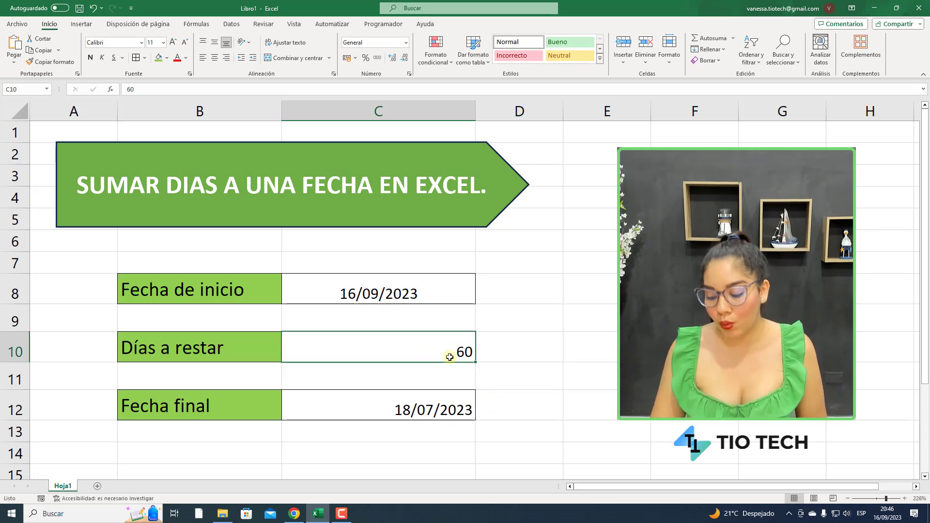
type("10")
key("Return")
type("16")
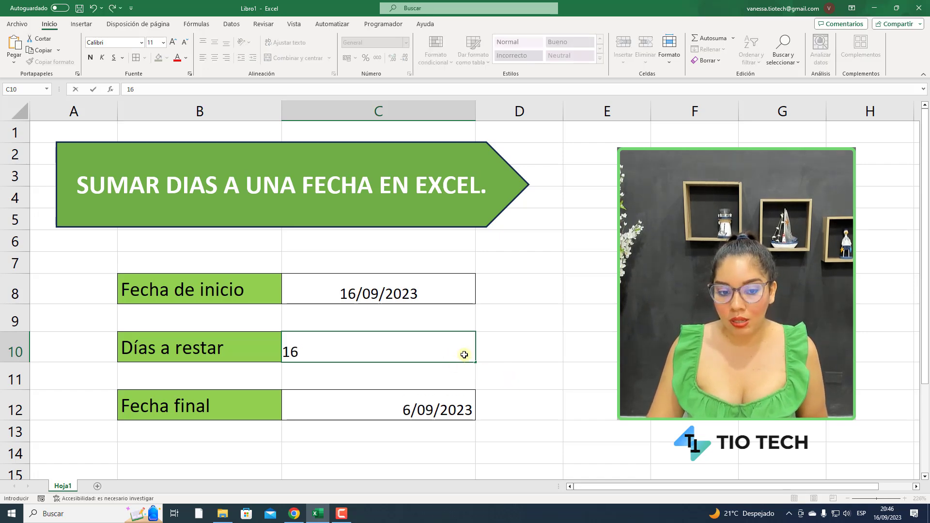
left_click(575, 376)
left_click(417, 415)
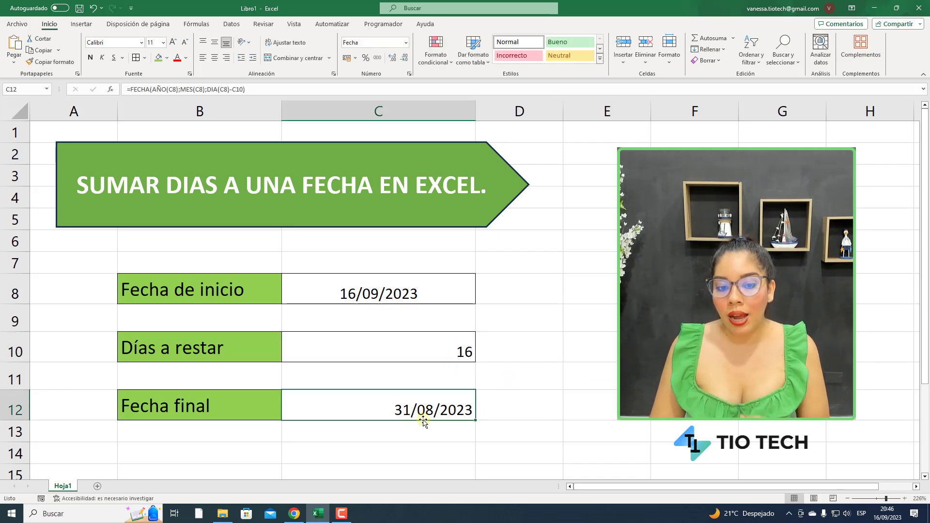
left_click(426, 357)
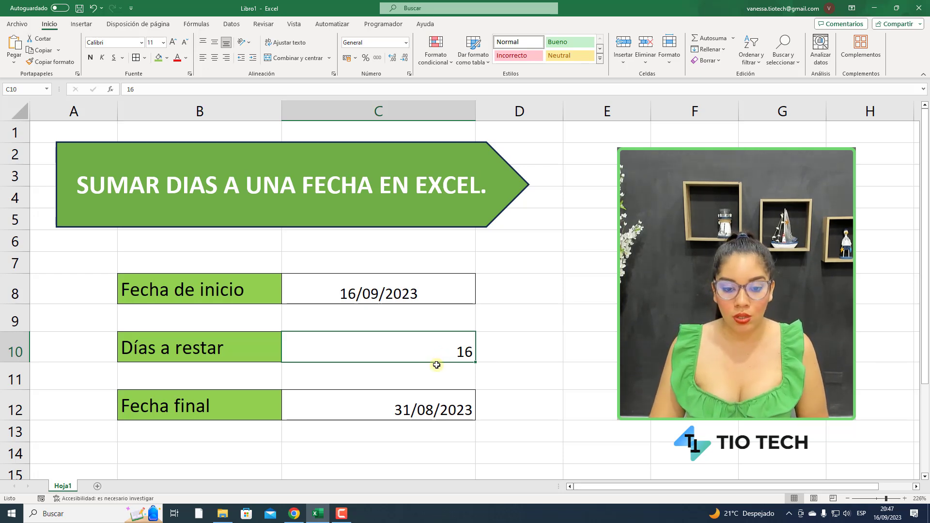
Remove C10 from the day argument in C12 and add it to the year, giving =FECHA(AÑO(C8)+C10;MES(C8);DIA(C8))
double_click(428, 400)
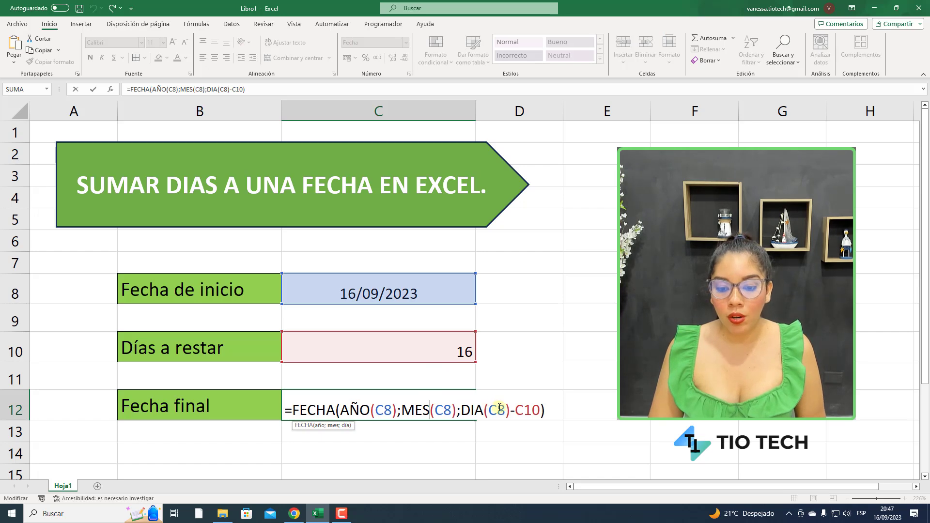
left_click_drag(515, 409, 538, 409)
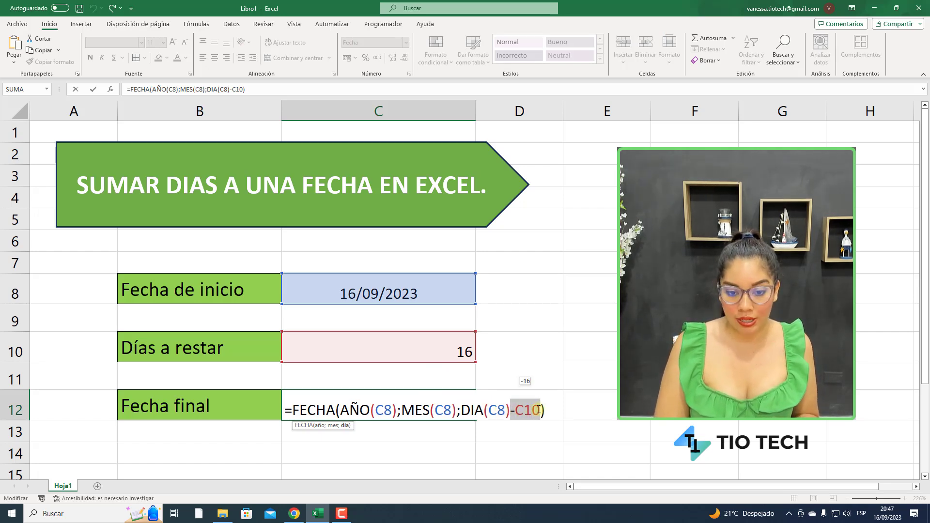
key("BackSpace")
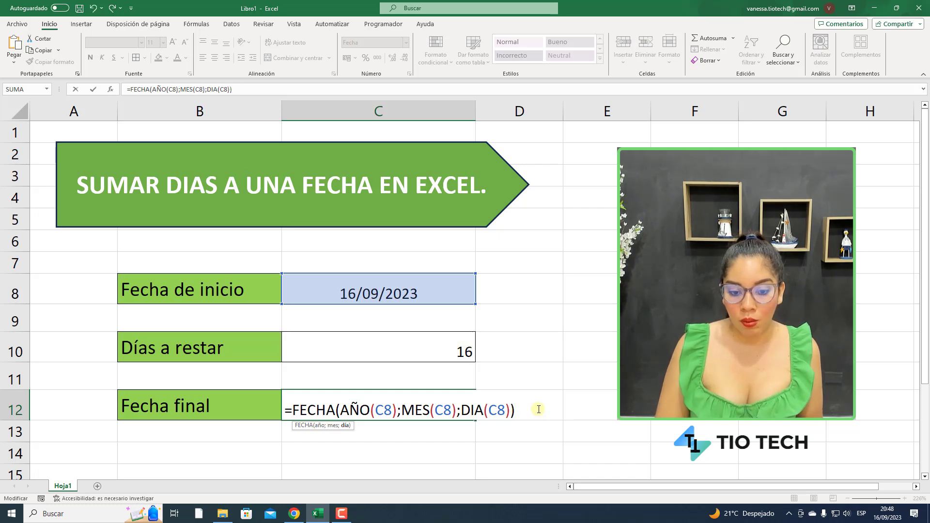
left_click(398, 409)
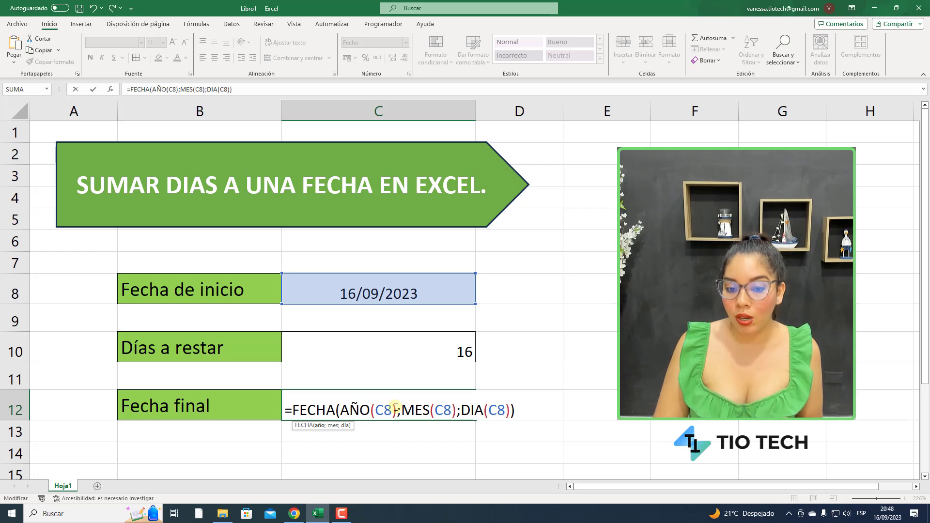
type("+")
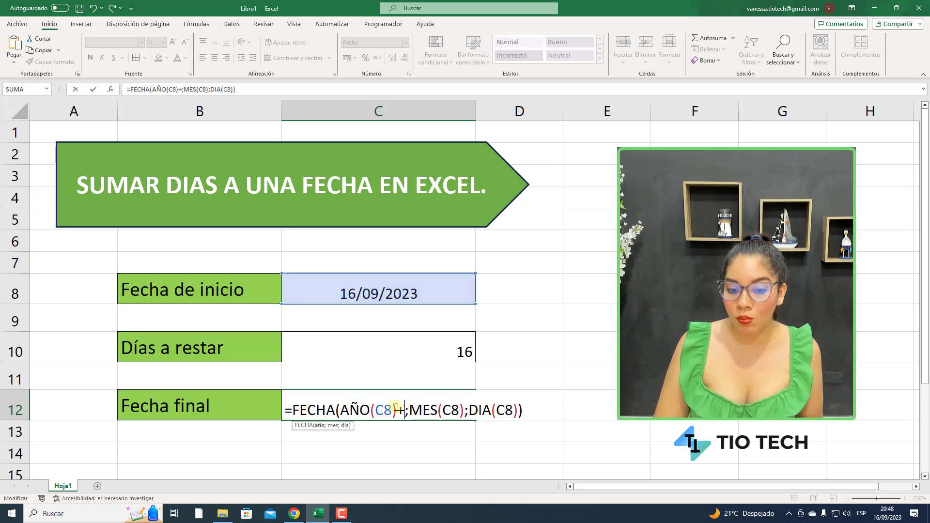
left_click(411, 356)
key("Return")
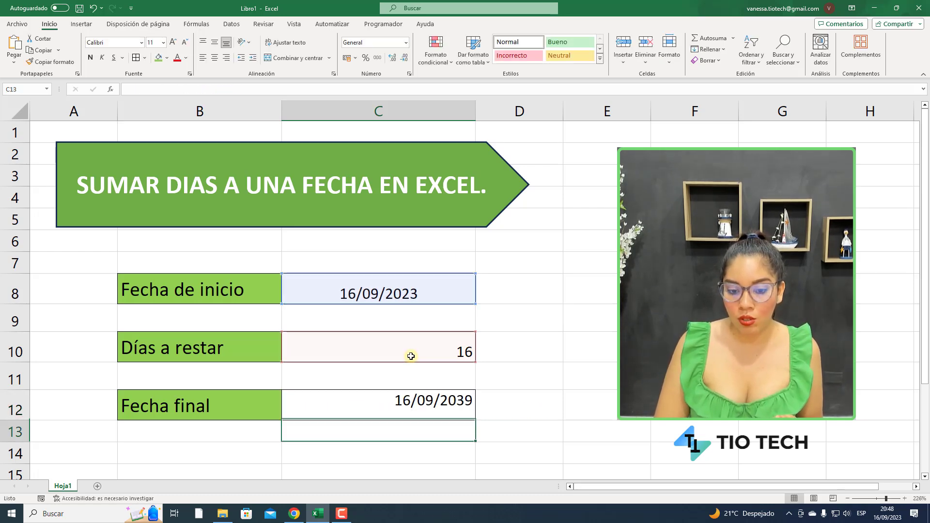
Set C10 to 1 to add one year and select the final date in C12
left_click(394, 360)
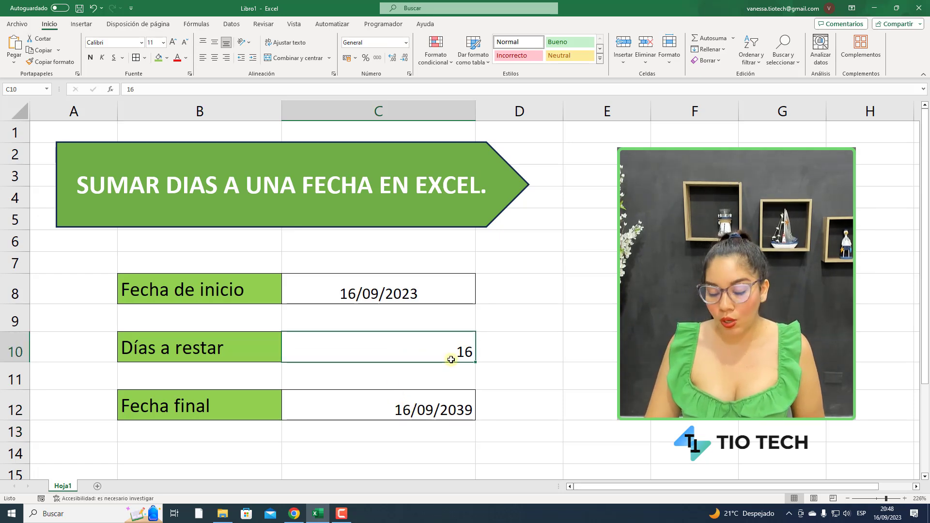
type("1")
left_click(520, 403)
left_click(449, 417)
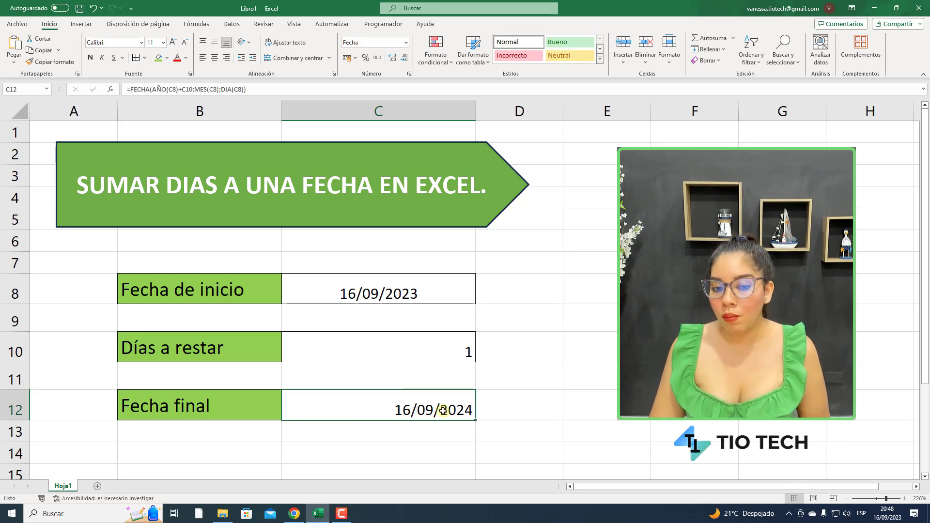
Set C10 to 5 to add five years to the start date
left_click(458, 349)
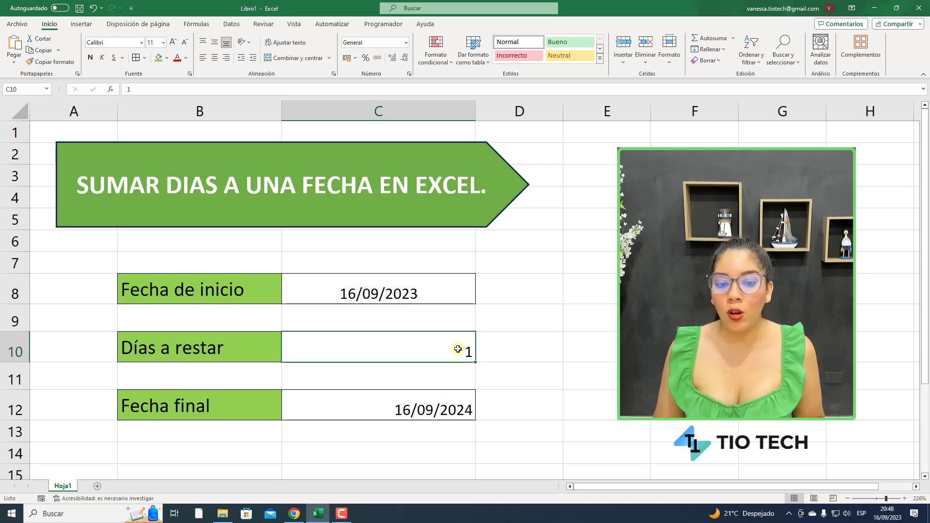
key("BackSpace")
type("5")
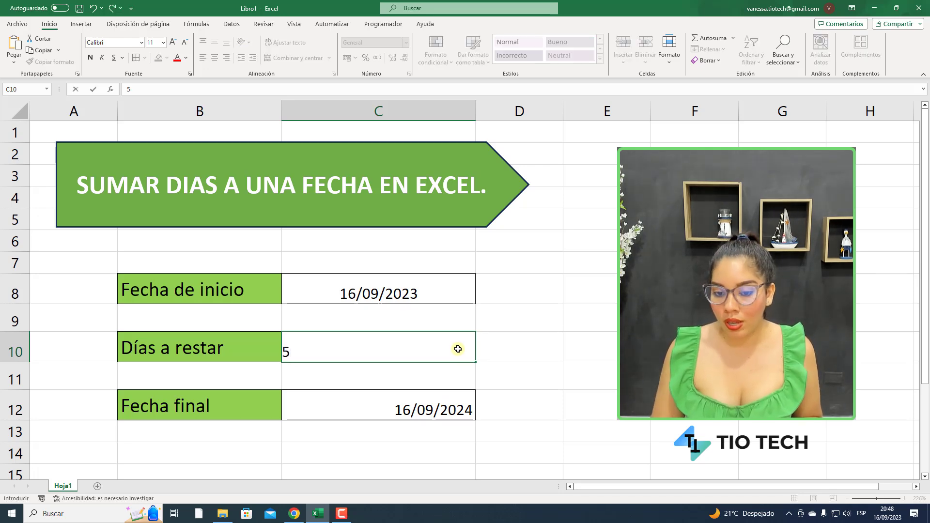
key("Return")
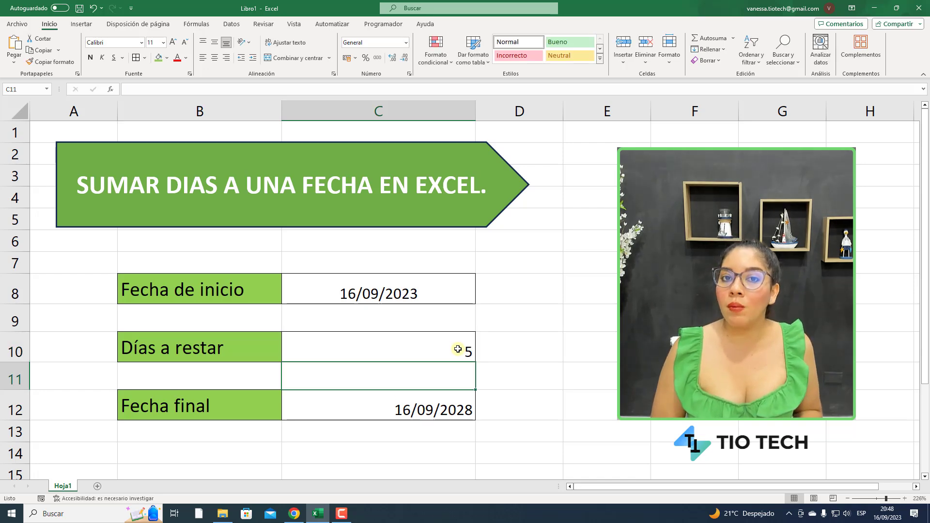